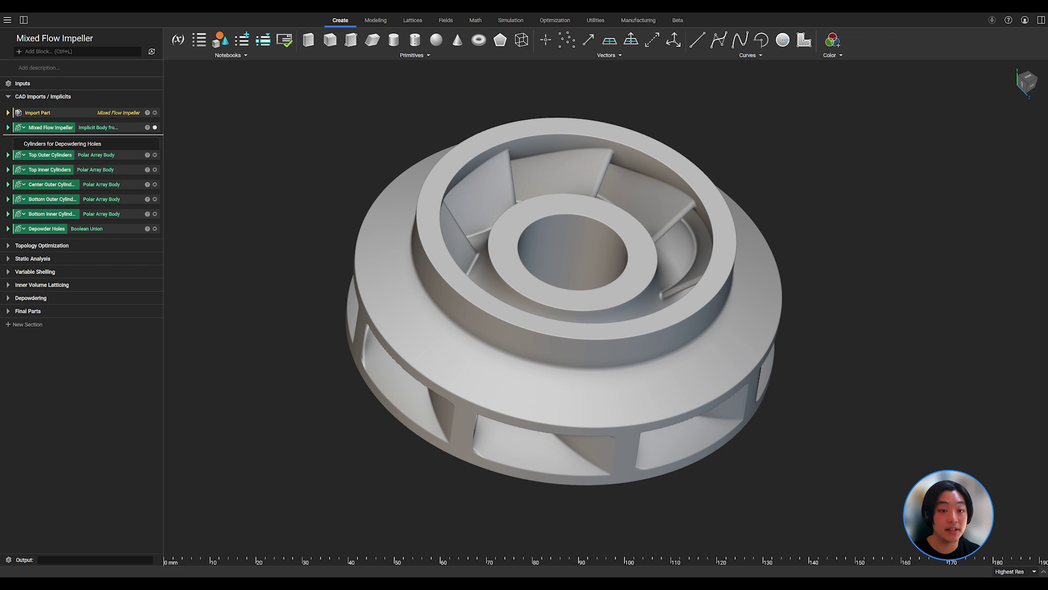
Step: Select the Mixed Flow Impeller and slice it with an XZ section cut
{"action": "left_click", "coordinate": [715, 316]}
{"action": "key", "text": "ctrl+shift+x"}
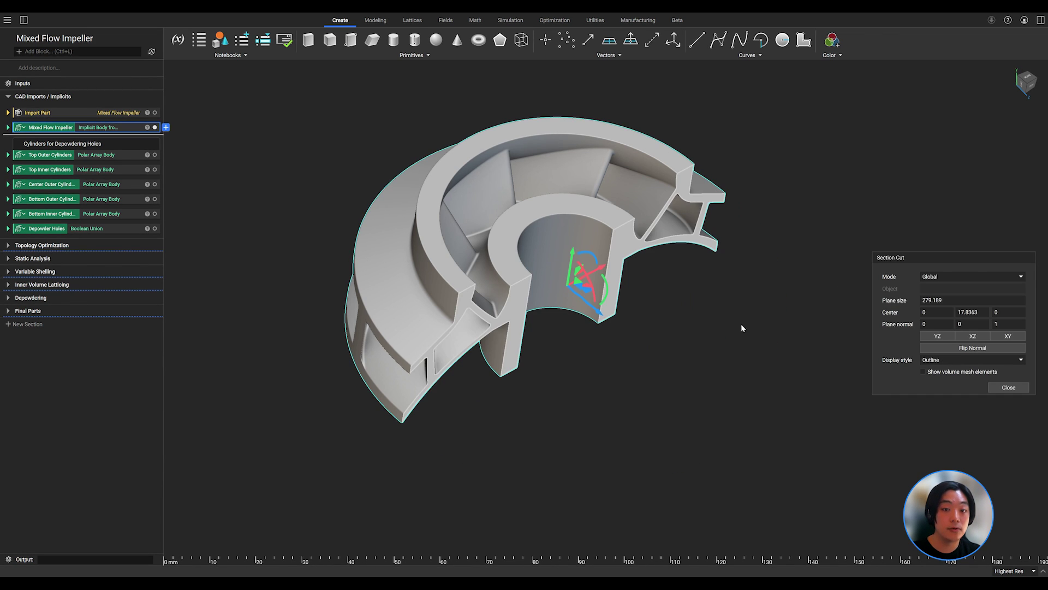
{"action": "left_click", "coordinate": [965, 338]}
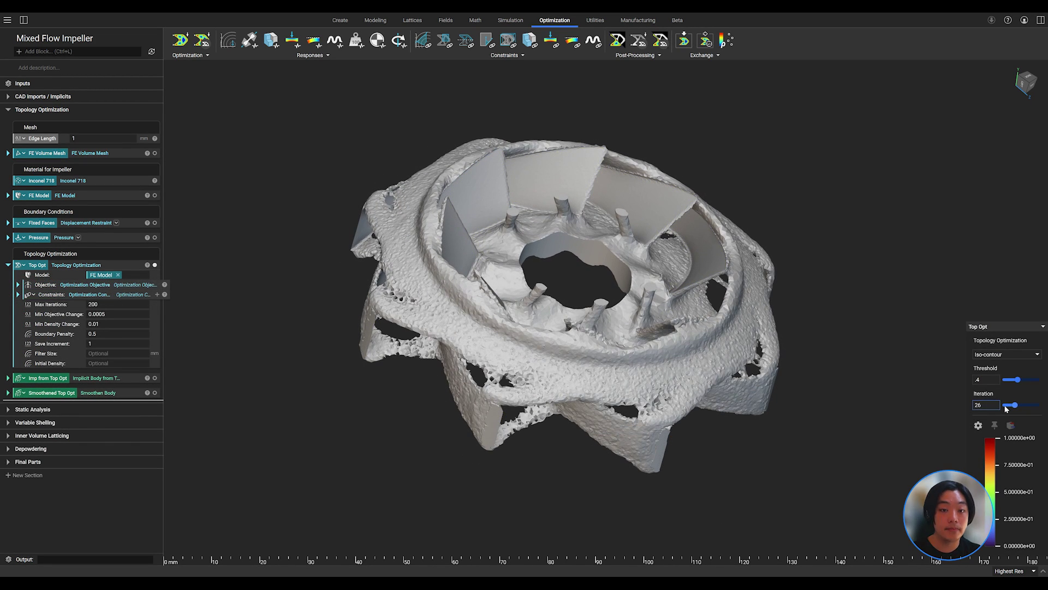
Step: Show Top Opt iteration 52 as an iso-contour at threshold about 0.154, then check the 0.4 threshold
{"action": "type", "text": "52"}
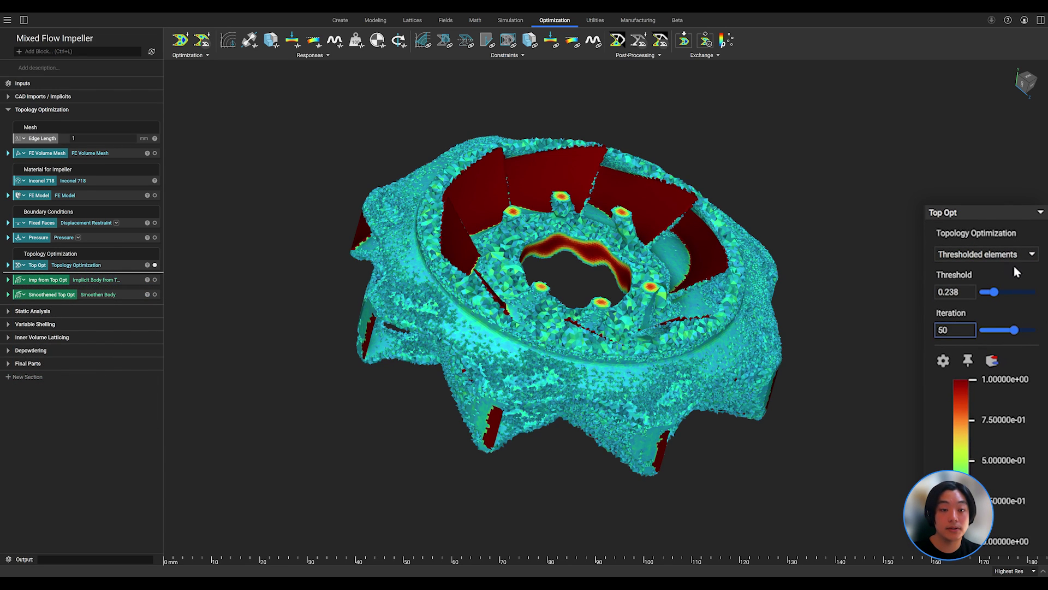
{"action": "left_click", "coordinate": [1015, 255]}
{"action": "left_click", "coordinate": [1016, 241]}
{"action": "left_click_drag", "start_coordinate": [994, 292], "coordinate": [987, 292]}
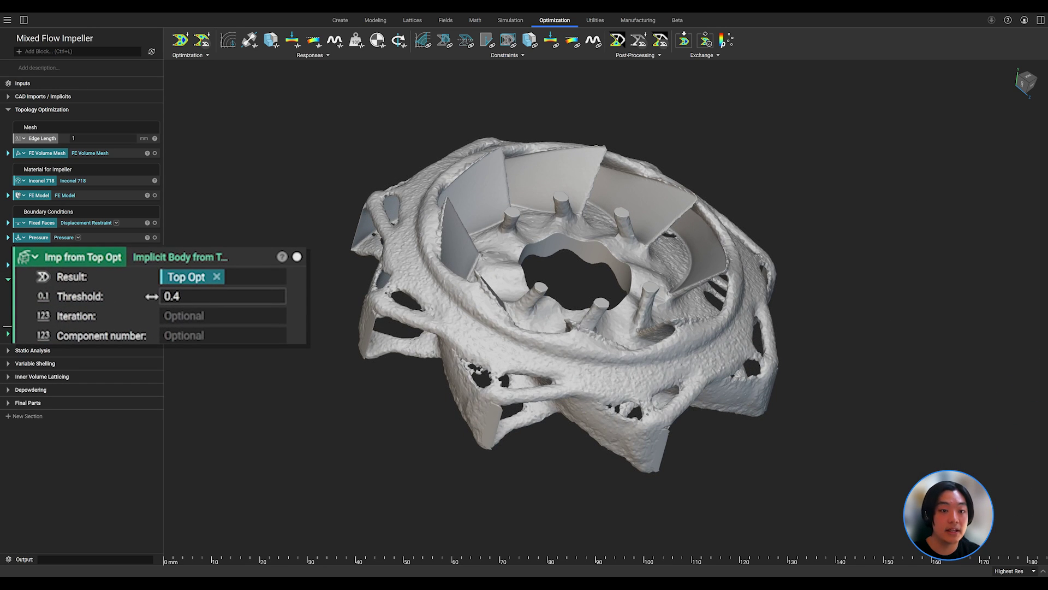
{"action": "left_click", "coordinate": [117, 299]}
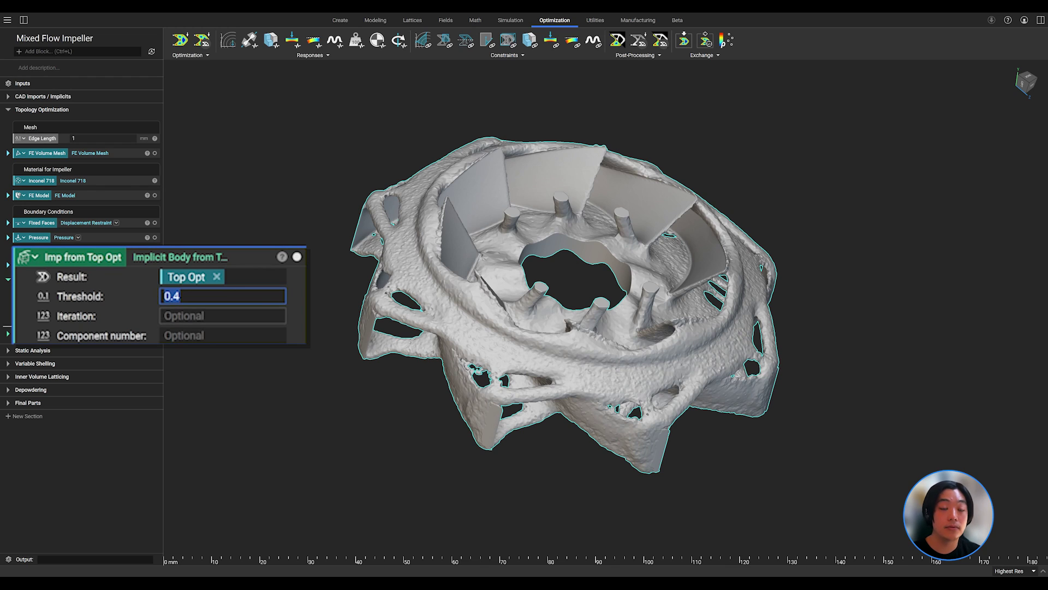
{"action": "left_click", "coordinate": [119, 309]}
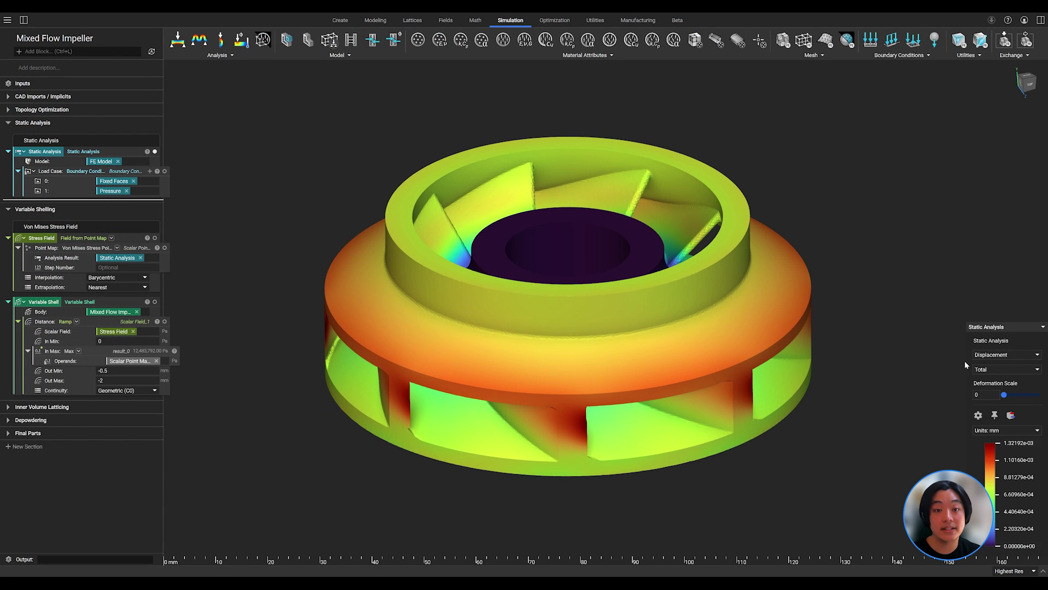
Step: Display the strain result, then von Mises stress, and exaggerate the deformation scale
{"action": "left_click", "coordinate": [1007, 358]}
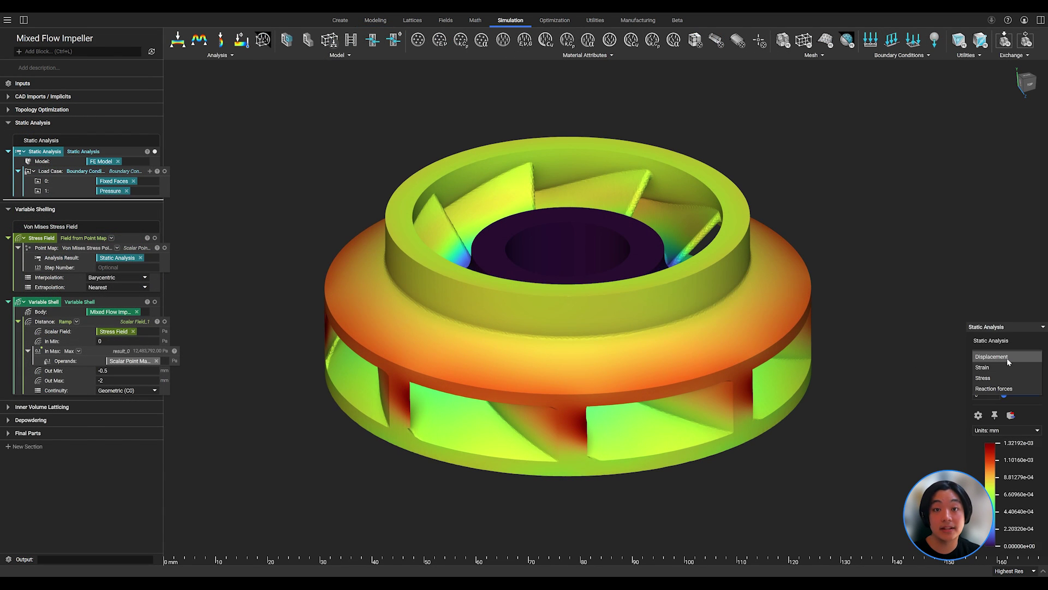
{"action": "left_click", "coordinate": [1008, 369]}
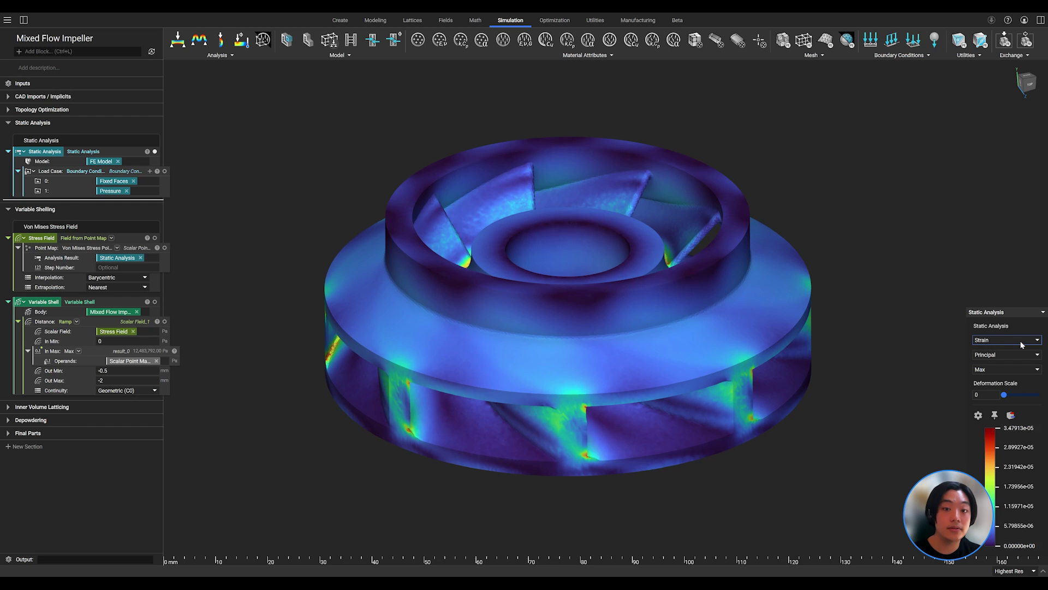
{"action": "left_click", "coordinate": [1022, 342]}
{"action": "left_click", "coordinate": [1020, 350]}
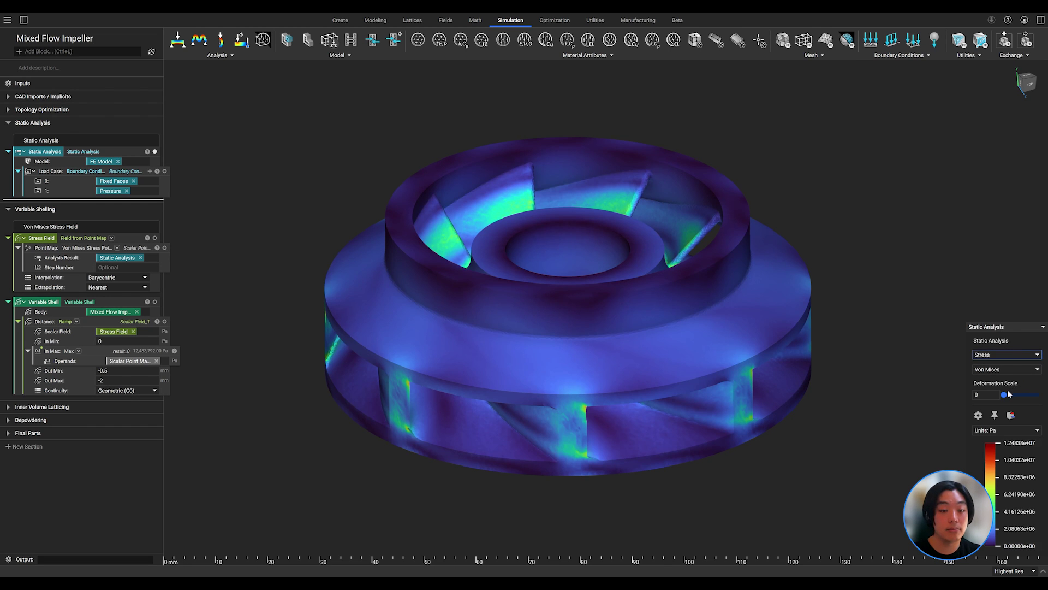
{"action": "left_click_drag", "start_coordinate": [1005, 394], "coordinate": [1003, 395]}
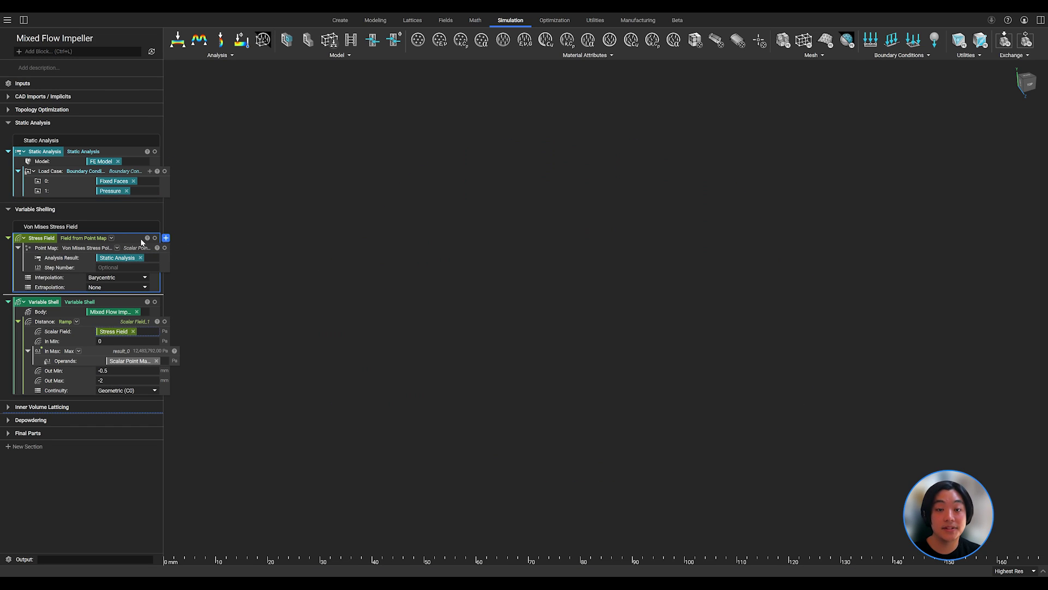
Step: View the Stress Field on an XZ plane with the Turbo colormap and probing enabled
{"action": "left_click", "coordinate": [164, 243]}
{"action": "left_click", "coordinate": [957, 358]}
{"action": "left_click", "coordinate": [956, 364]}
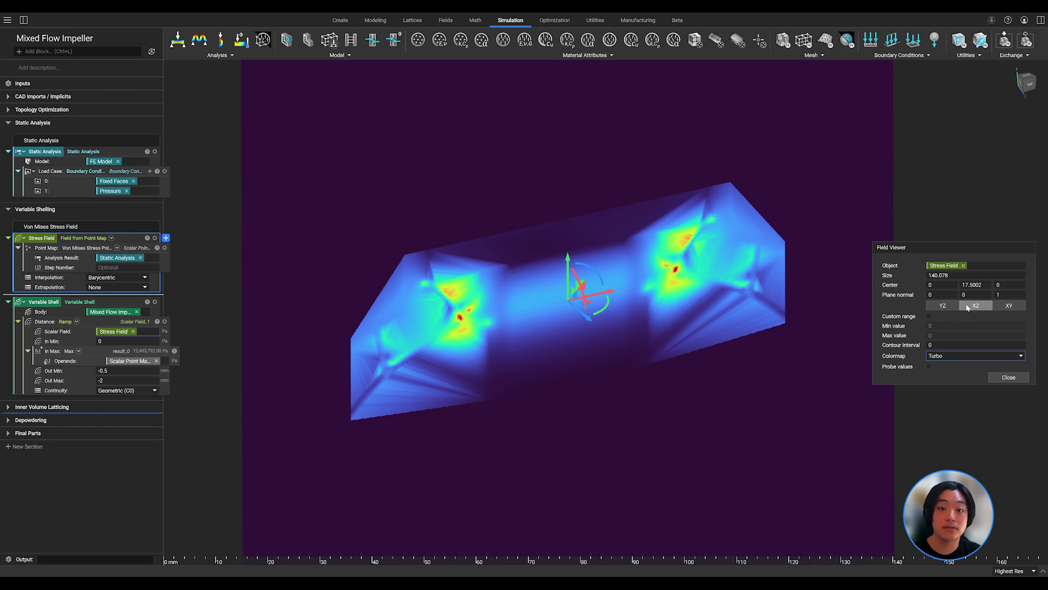
{"action": "left_click", "coordinate": [983, 306]}
{"action": "left_click_drag", "start_coordinate": [568, 266], "coordinate": [569, 269]}
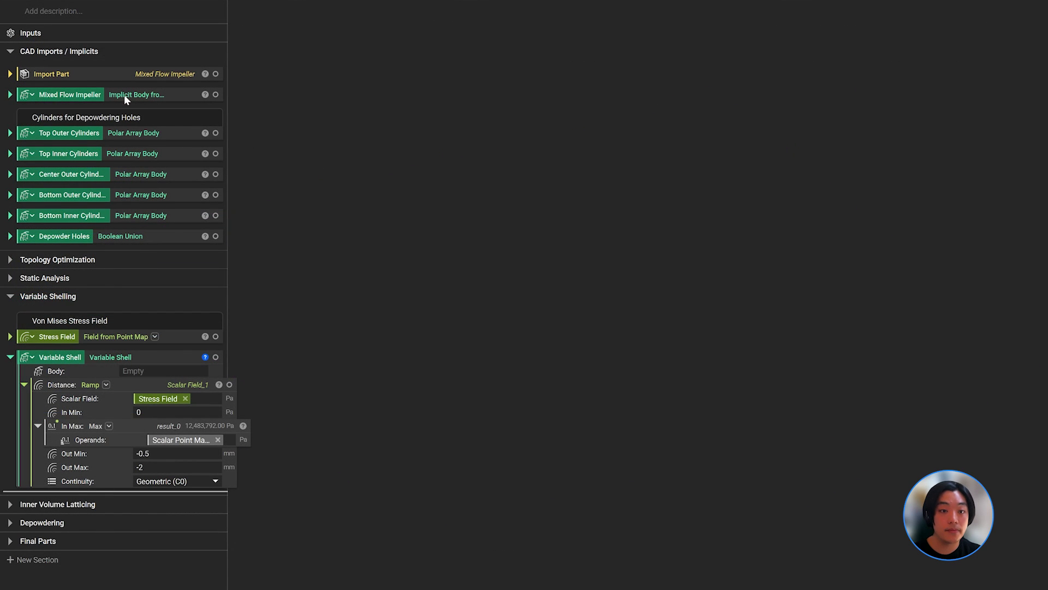
Step: Set Mixed Flow Impeller as the Variable Shell body and preview the Distance Ramp thickness field
{"action": "left_click_drag", "start_coordinate": [98, 95], "coordinate": [173, 376]}
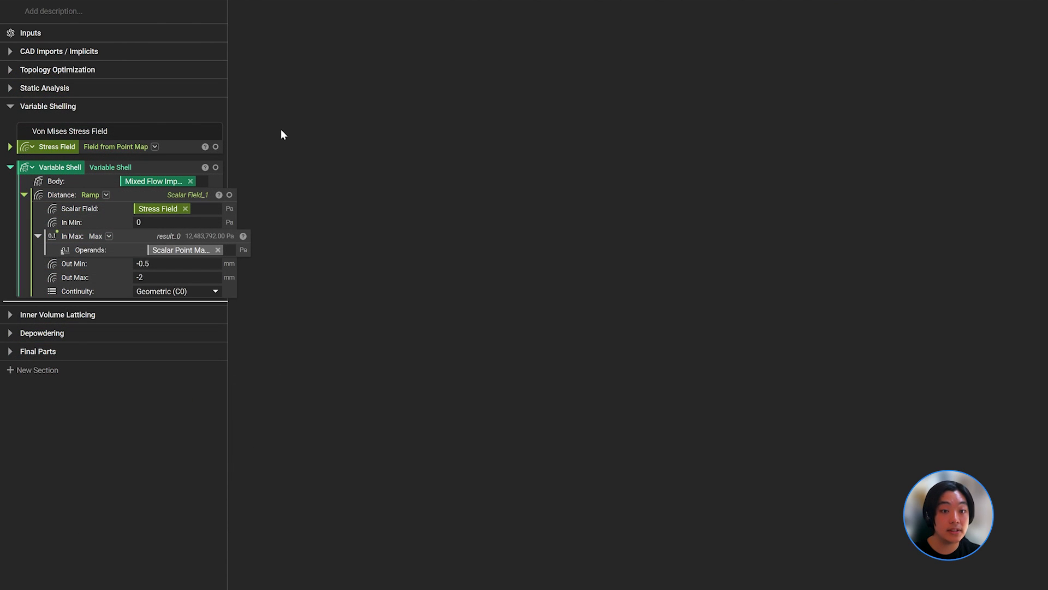
{"action": "left_click", "coordinate": [194, 173]}
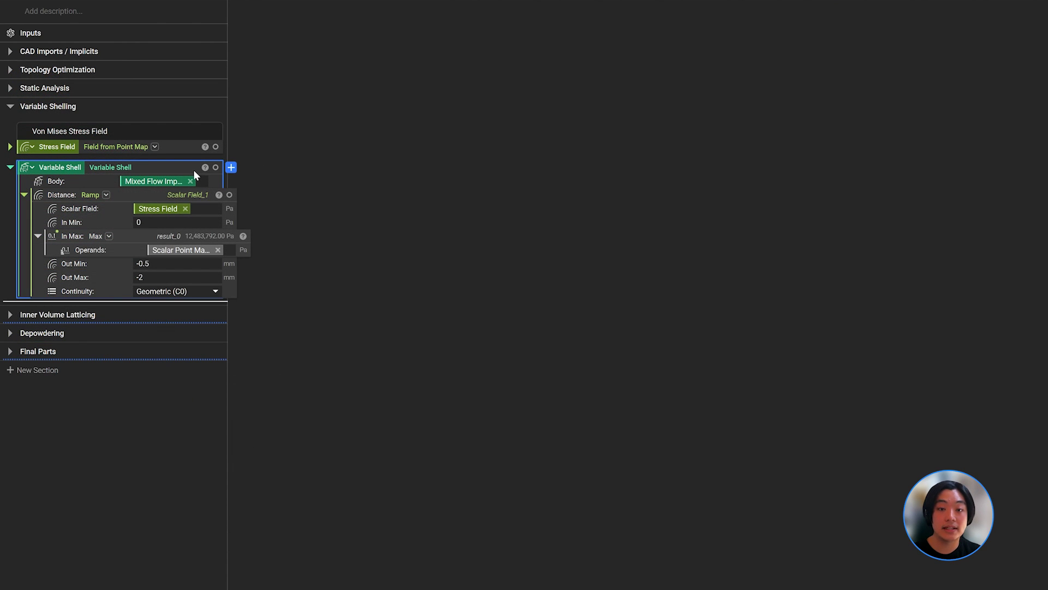
{"action": "left_click", "coordinate": [203, 198]}
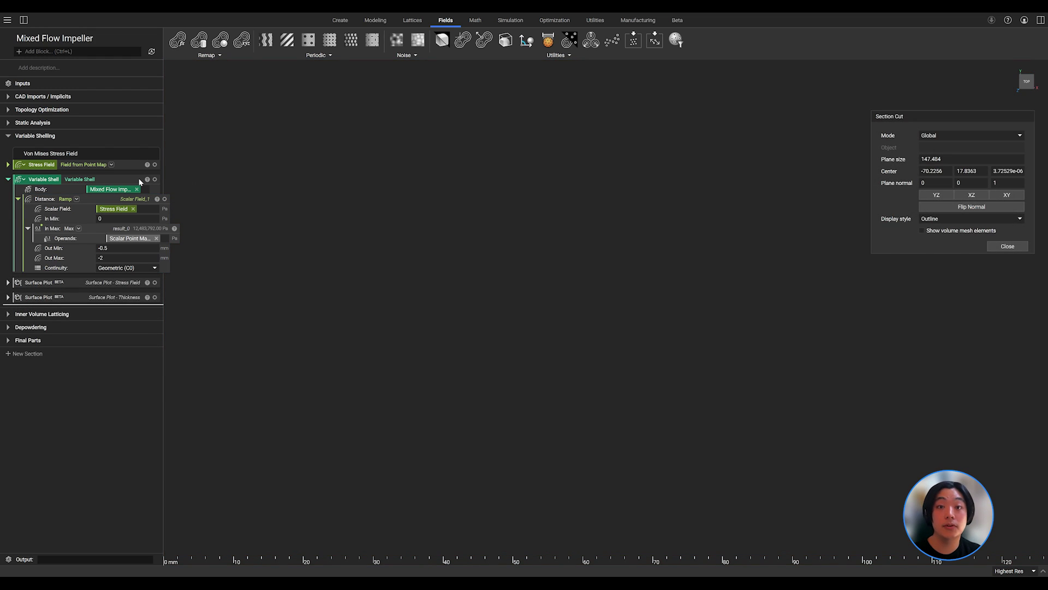
Step: Show the Variable Shell, then the Stress Field Surface Plot instead
{"action": "left_click", "coordinate": [155, 179]}
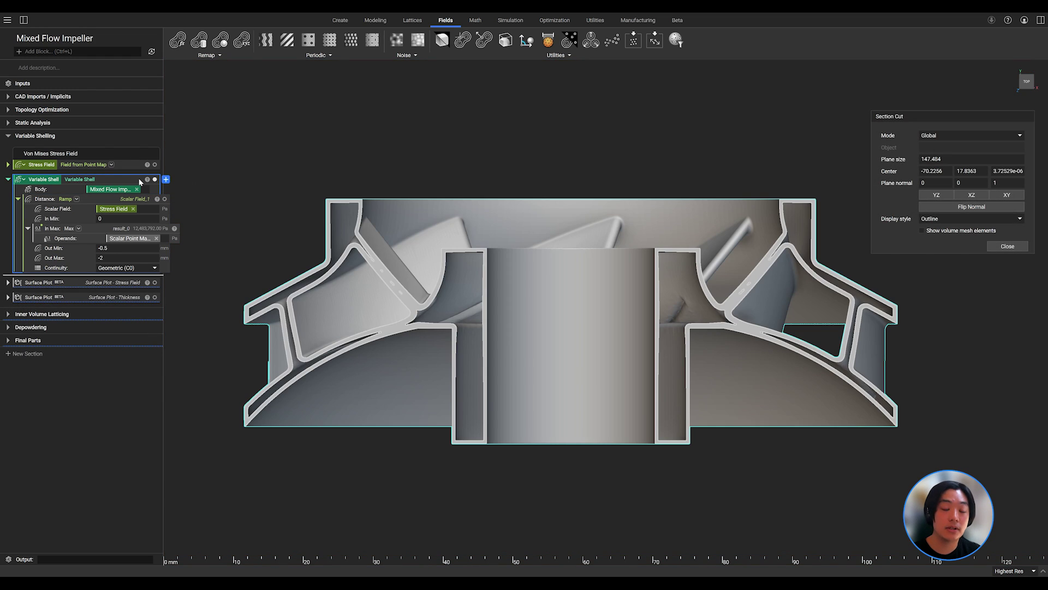
{"action": "left_click", "coordinate": [155, 282]}
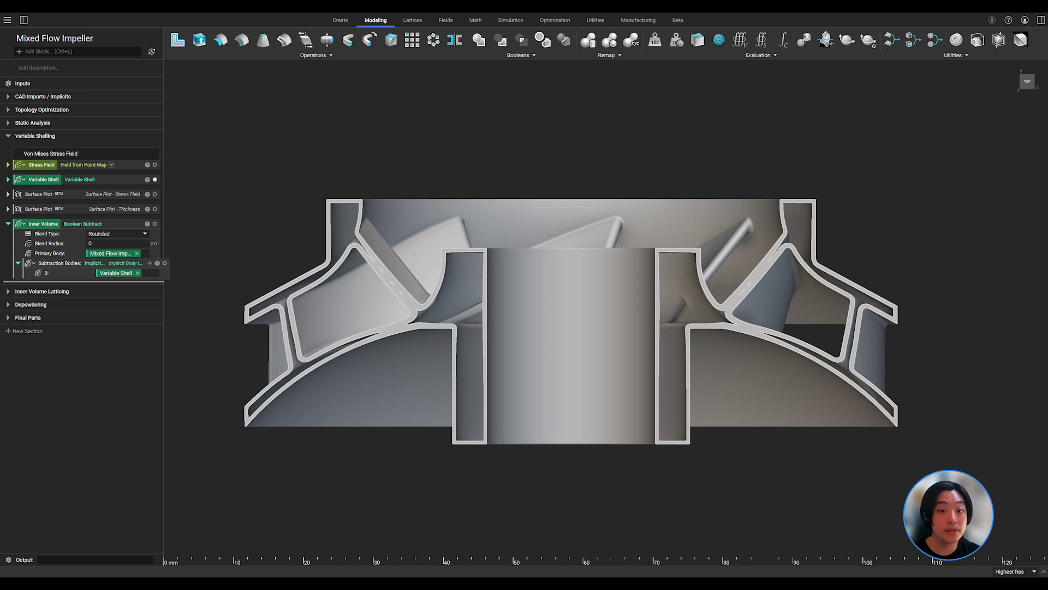
Step: Show the Inner Volume, move the section cut to the hub, and preview the Cylindrical Cell Map
{"action": "left_click", "coordinate": [155, 224]}
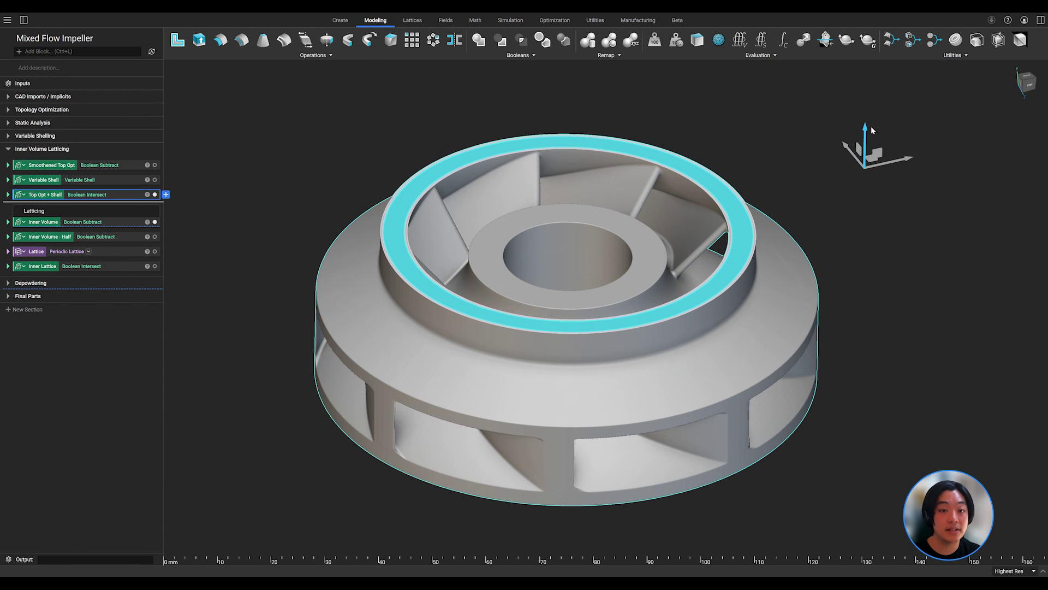
{"action": "left_click_drag", "start_coordinate": [872, 131], "coordinate": [869, 214]}
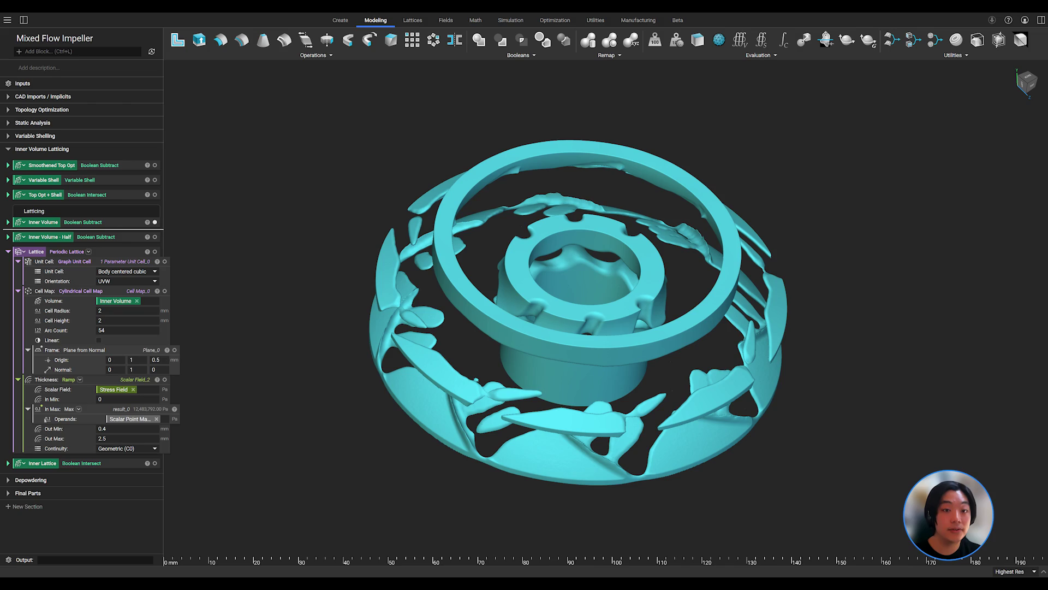
{"action": "left_click", "coordinate": [164, 291]}
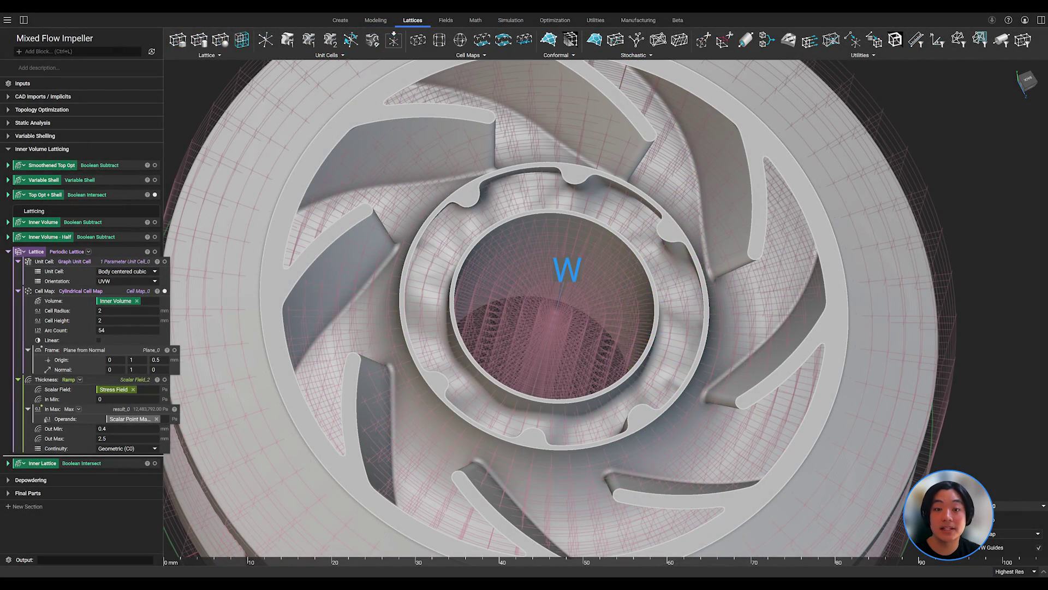
Step: Preview larger cell radius and fewer arcs, restore radius 2 and arc count 54, then section at XZ
{"action": "key", "text": "Up"}
{"action": "key", "text": "Up"}
{"action": "key", "text": "Up"}
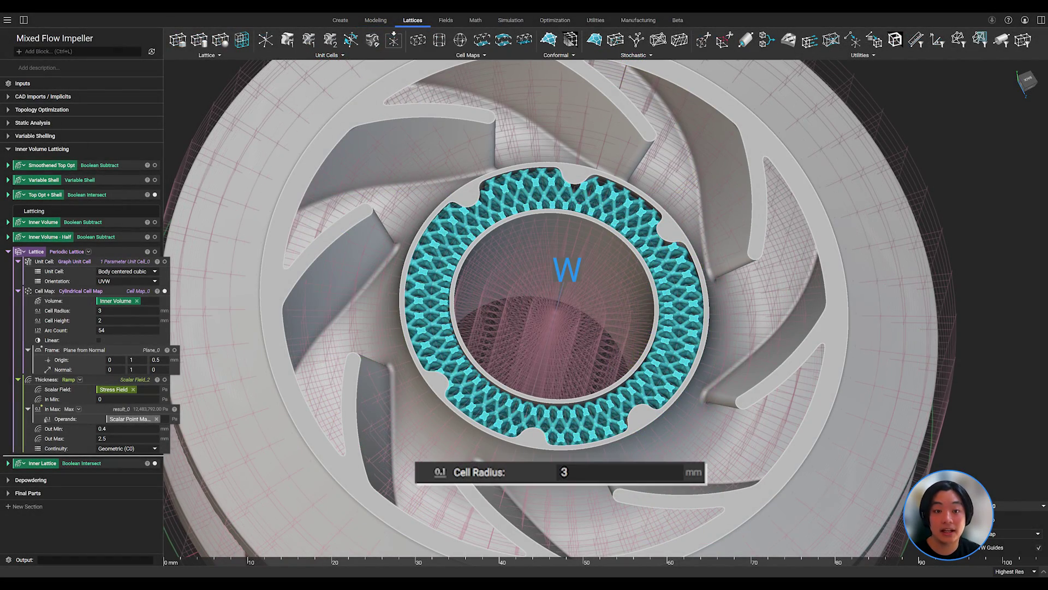
{"action": "key", "text": "Down"}
{"action": "key", "text": "Down"}
{"action": "key", "text": "Down"}
{"action": "left_click", "coordinate": [128, 330]}
{"action": "key", "text": "shift+Down"}
{"action": "key", "text": "shift+Down"}
{"action": "key", "text": "shift+Down"}
{"action": "key", "text": "shift+Down"}
{"action": "key", "text": "Escape"}
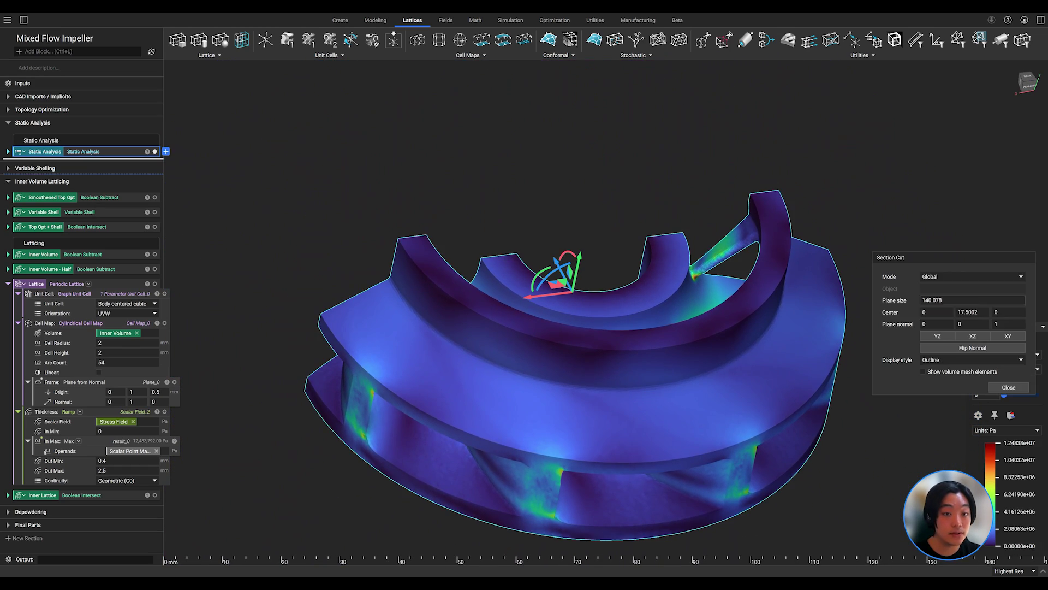
{"action": "left_click", "coordinate": [973, 336]}
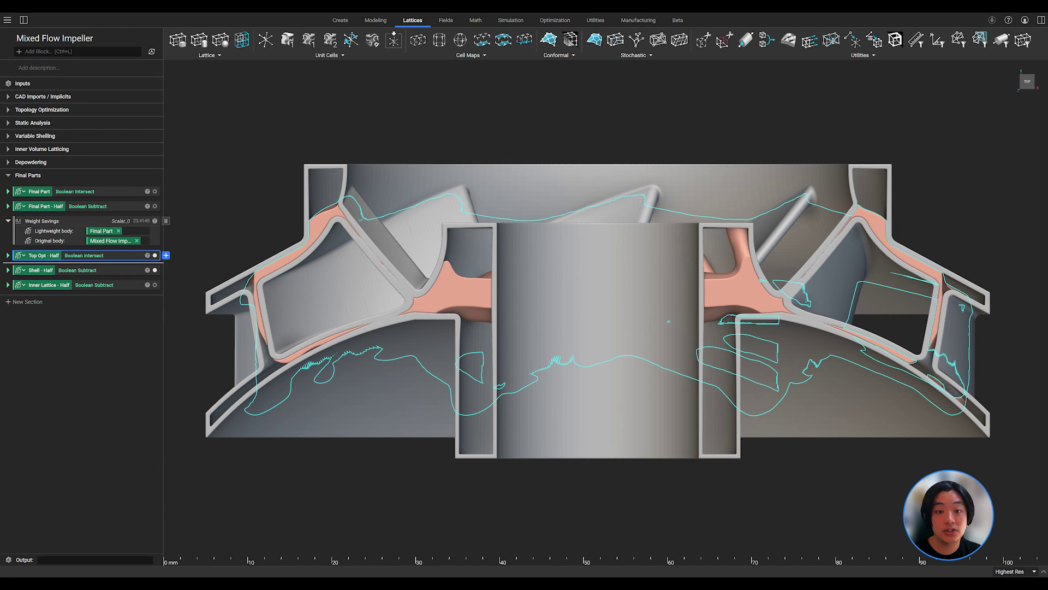
Step: Select the Shell - Half block to display the half shell's outline
{"action": "left_click", "coordinate": [41, 269]}
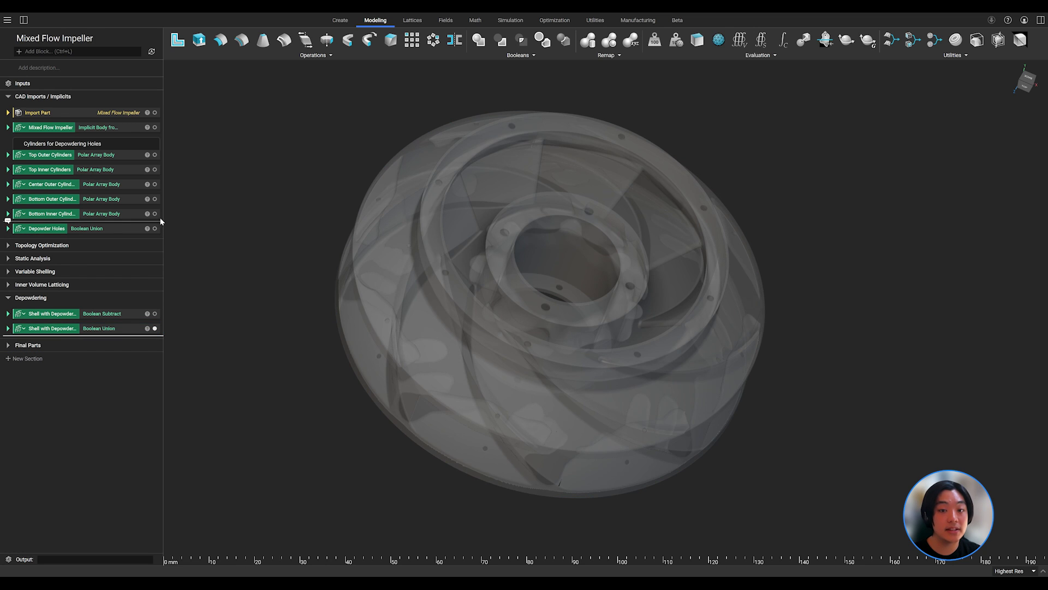
Step: Turn on visibility of the four depowder cylinder Polar Array sets
{"action": "left_click", "coordinate": [155, 213]}
{"action": "left_click", "coordinate": [155, 184]}
{"action": "left_click", "coordinate": [155, 170]}
{"action": "left_click", "coordinate": [155, 154]}
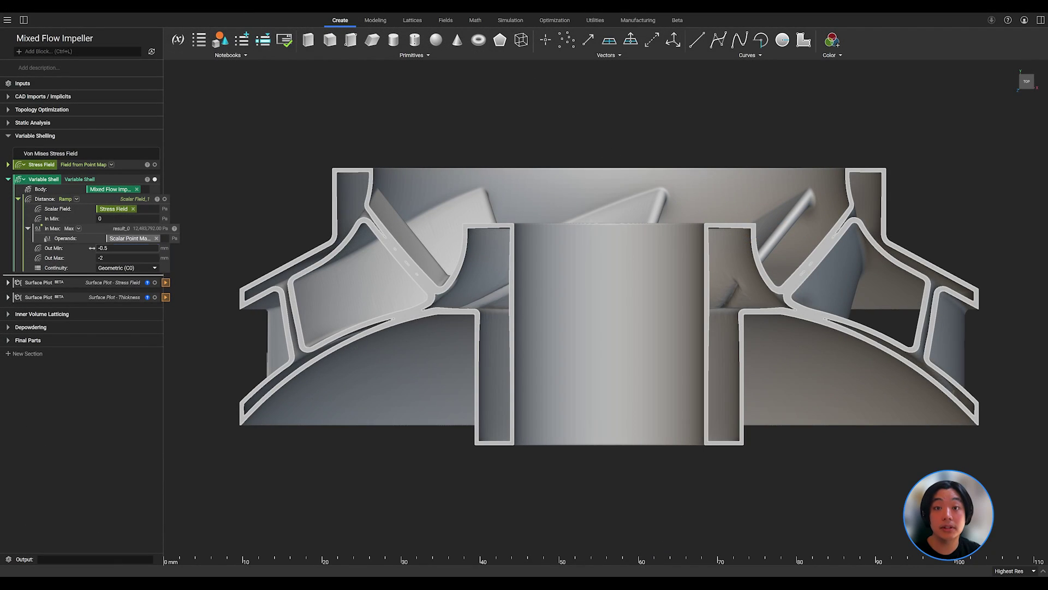
Step: Set Variable Shell Out Min to -0.25, then lattice Cell Radius 3 and Arc Count 27
{"action": "key", "text": "Return"}
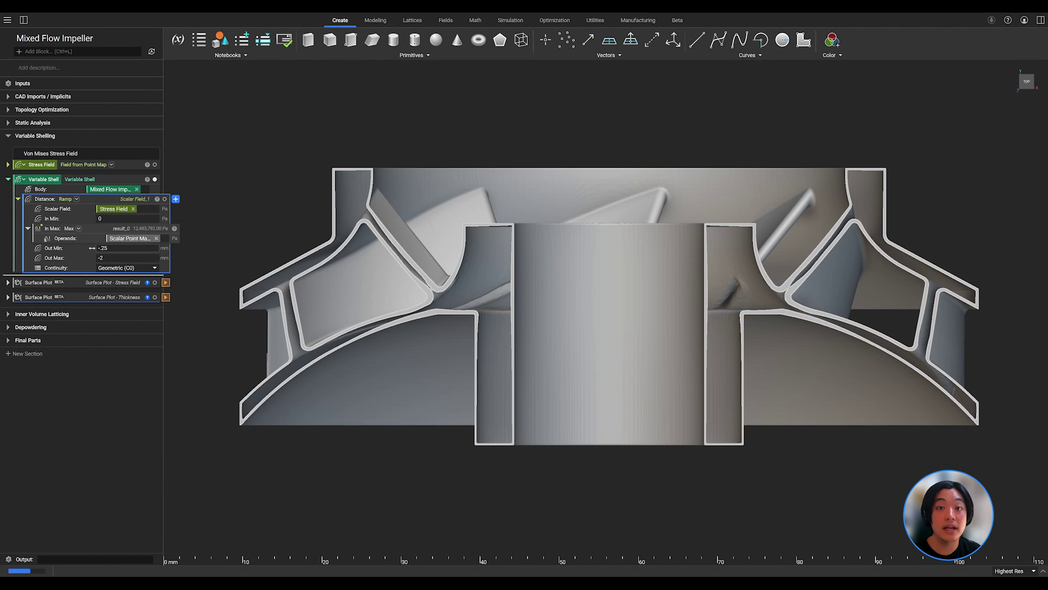
{"action": "left_click", "coordinate": [7, 314]}
{"action": "scroll", "coordinate": [77, 388], "scroll_direction": "down", "scroll_amount": 3}
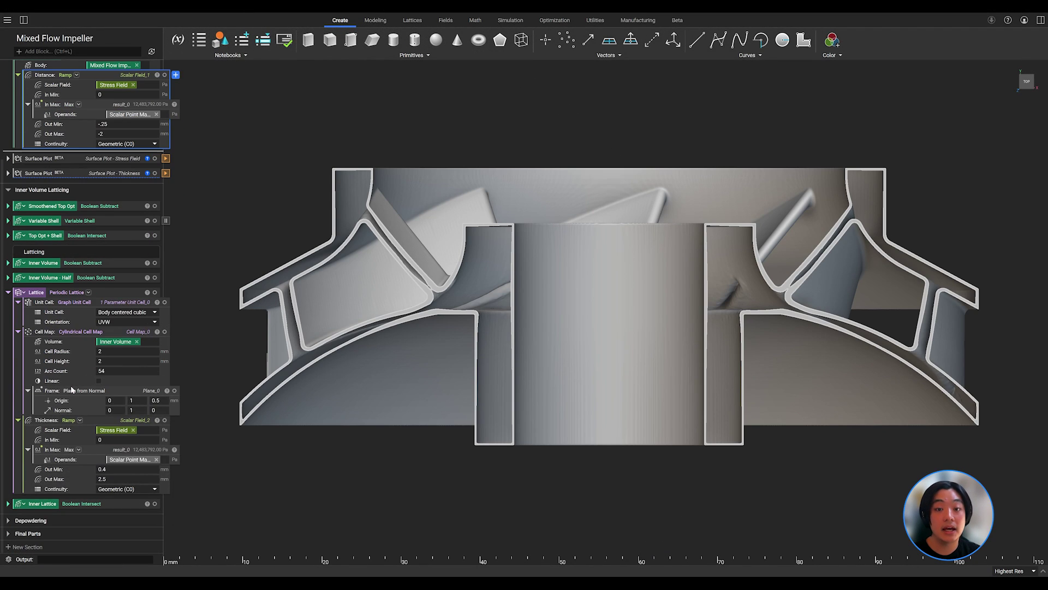
{"action": "key", "text": "Return"}
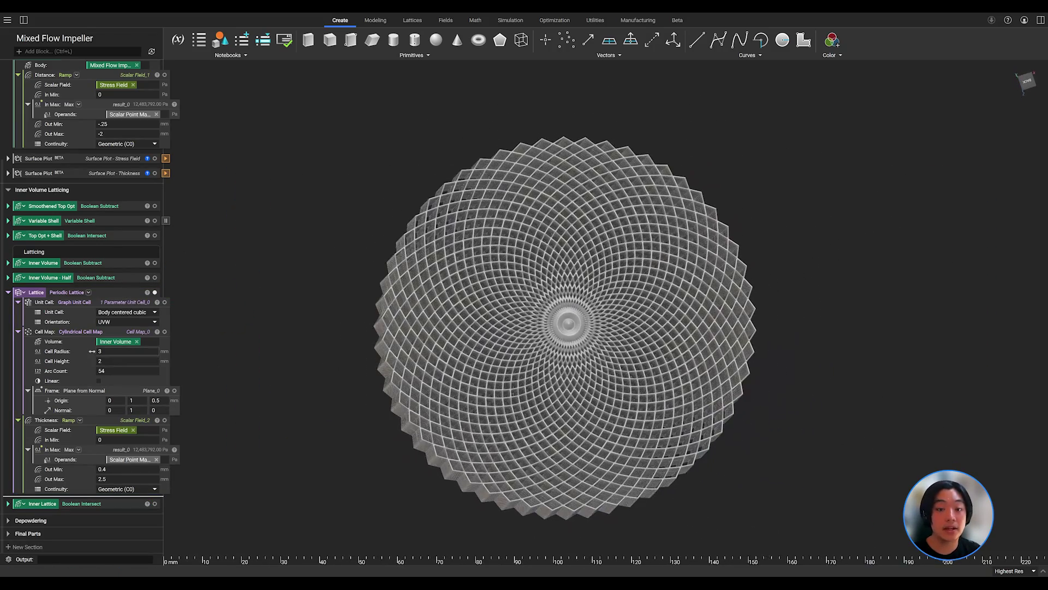
{"action": "type", "text": "27"}
{"action": "key", "text": "Return"}
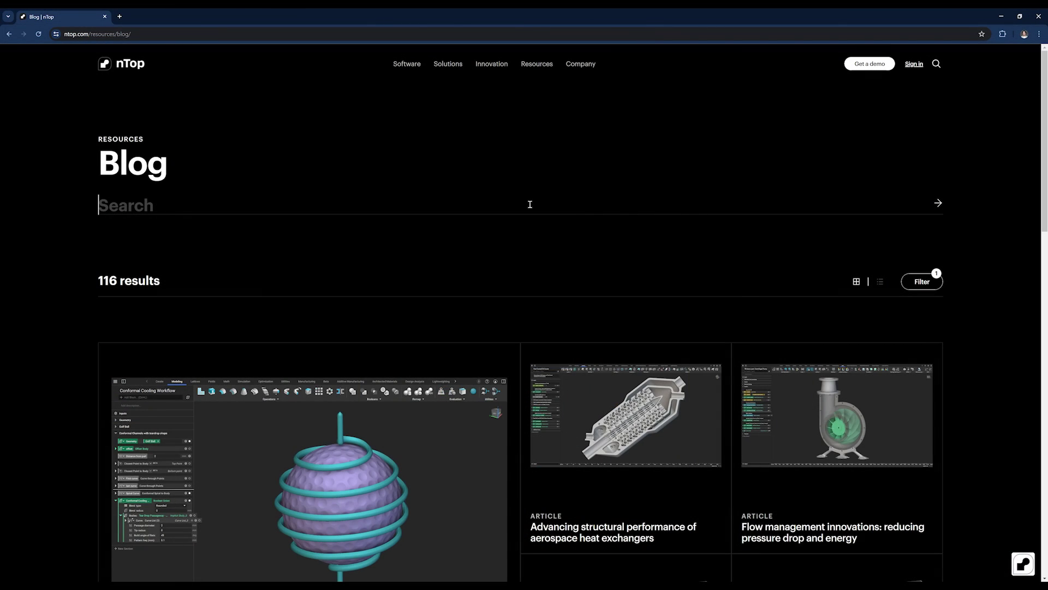
Step: Search the nTop blog for 'arstila' and scroll through the Wärtsilä impeller article
{"action": "type", "text": "arstila"}
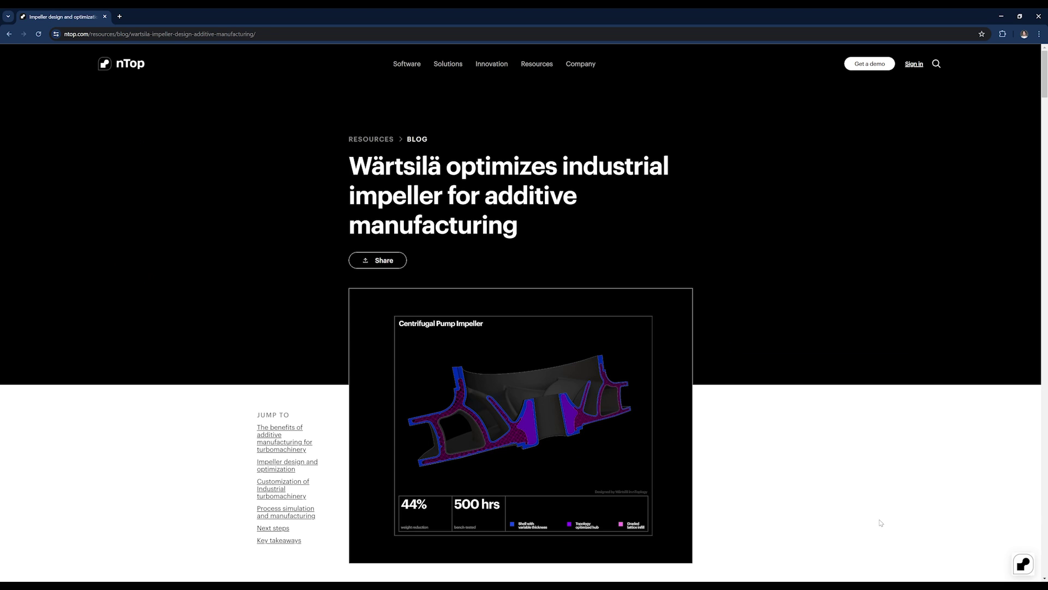
{"action": "scroll", "coordinate": [834, 433], "scroll_direction": "down", "scroll_amount": 5}
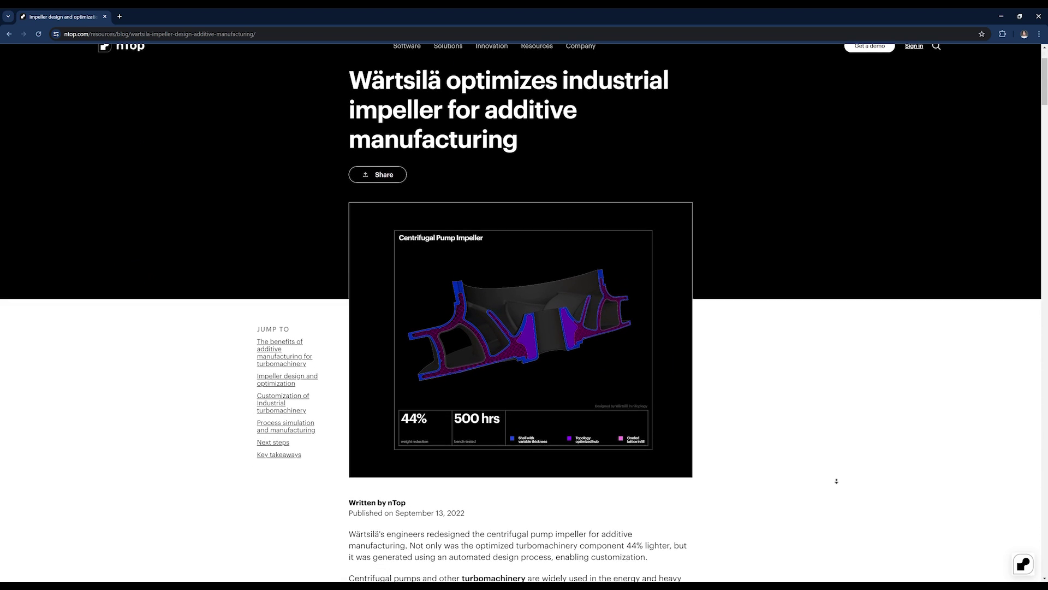
{"action": "scroll", "coordinate": [837, 484], "scroll_direction": "down", "scroll_amount": 9}
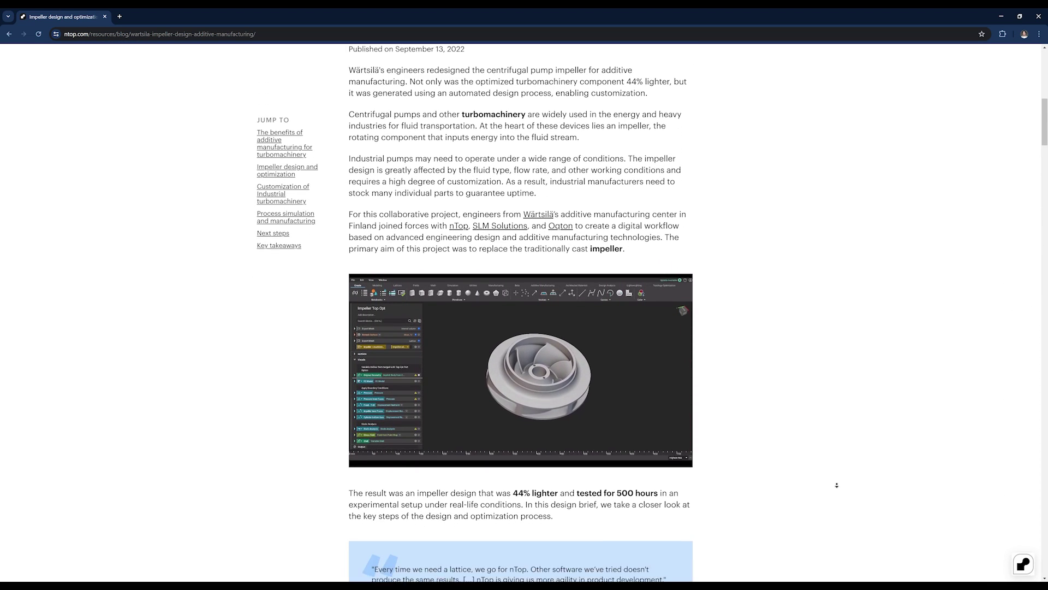
{"action": "scroll", "coordinate": [836, 485], "scroll_direction": "down", "scroll_amount": 9}
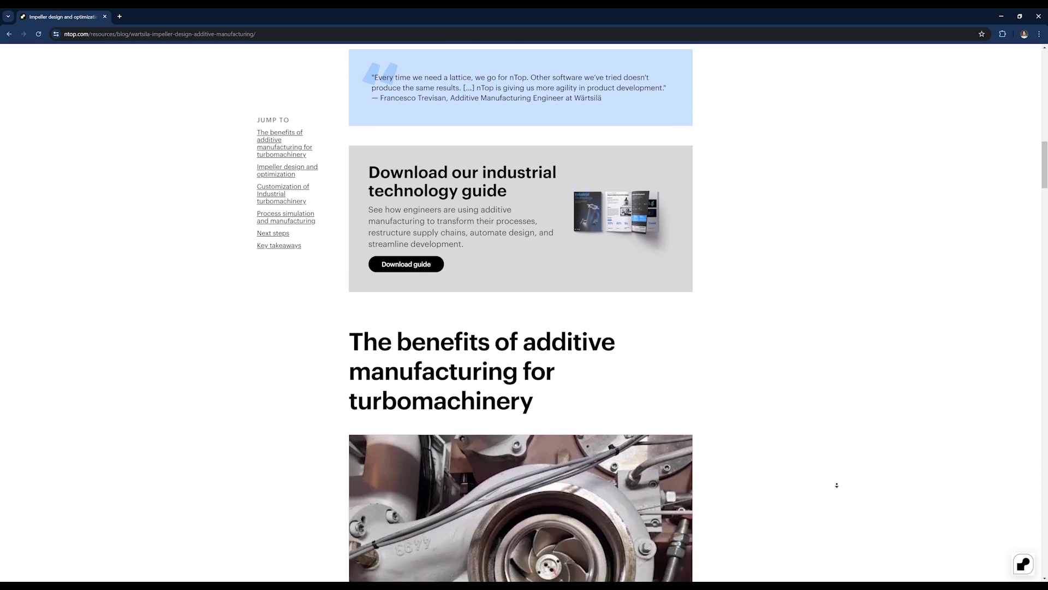
{"action": "scroll", "coordinate": [836, 485], "scroll_direction": "down", "scroll_amount": 8}
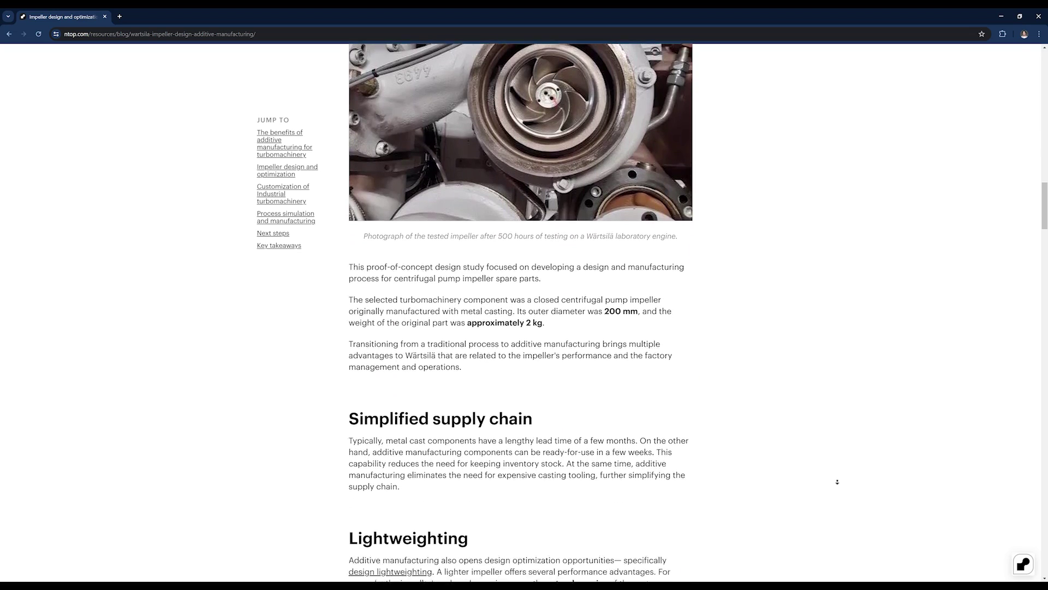
{"action": "scroll", "coordinate": [836, 481], "scroll_direction": "down", "scroll_amount": 2}
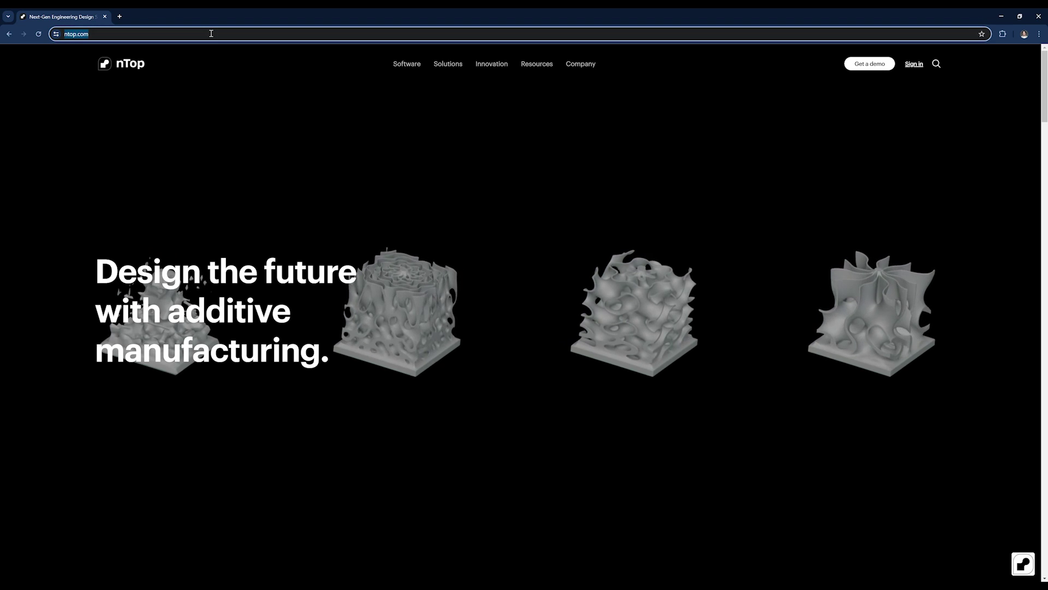
Step: Go to the nTop Videos page under Resources and scroll its video grid
{"action": "left_click", "coordinate": [537, 64]}
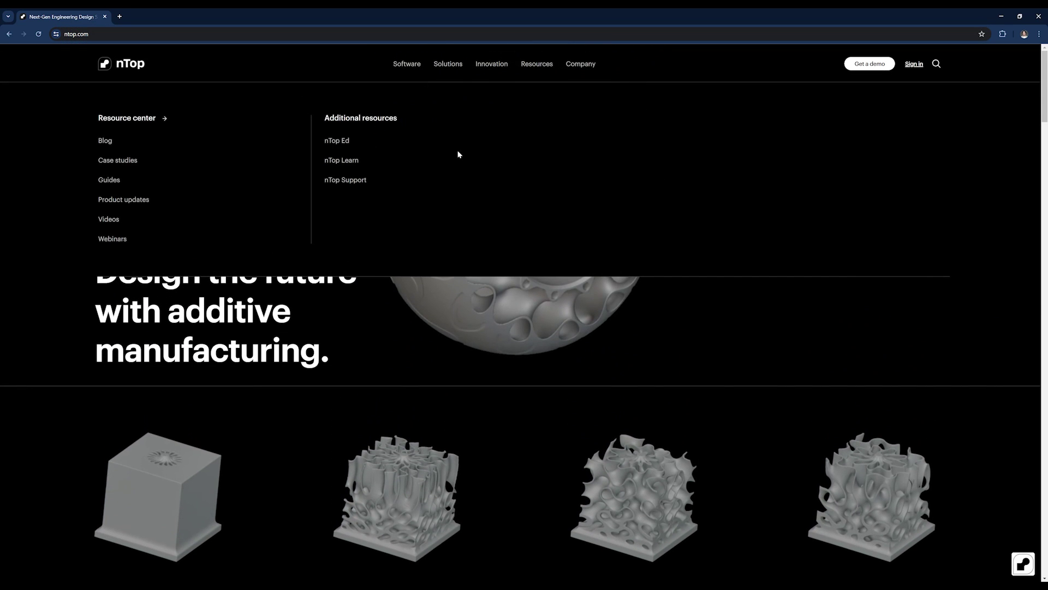
{"action": "left_click", "coordinate": [109, 219]}
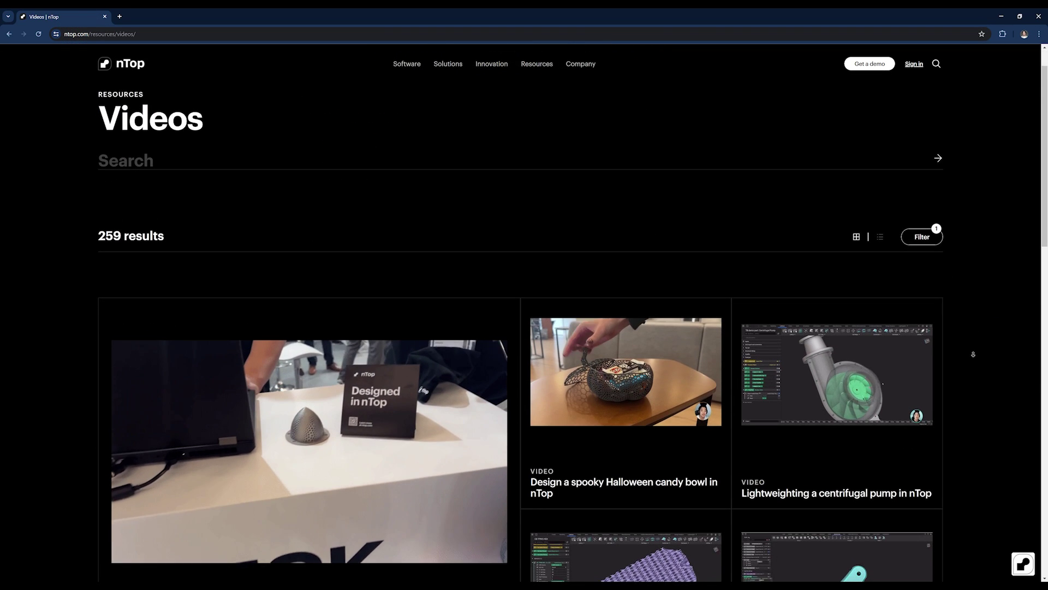
{"action": "scroll", "coordinate": [975, 372], "scroll_direction": "down", "scroll_amount": 3}
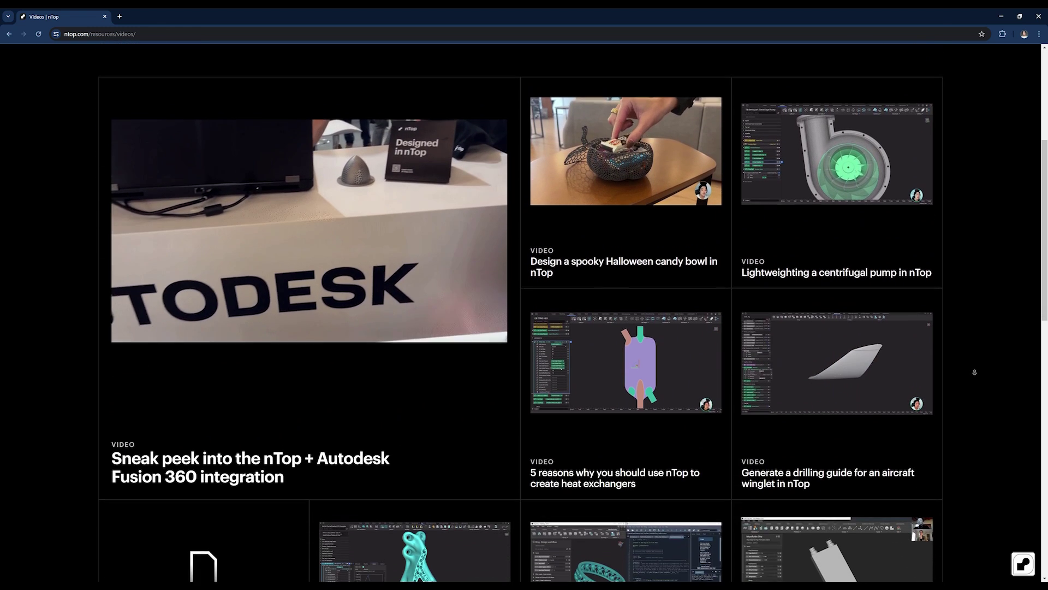